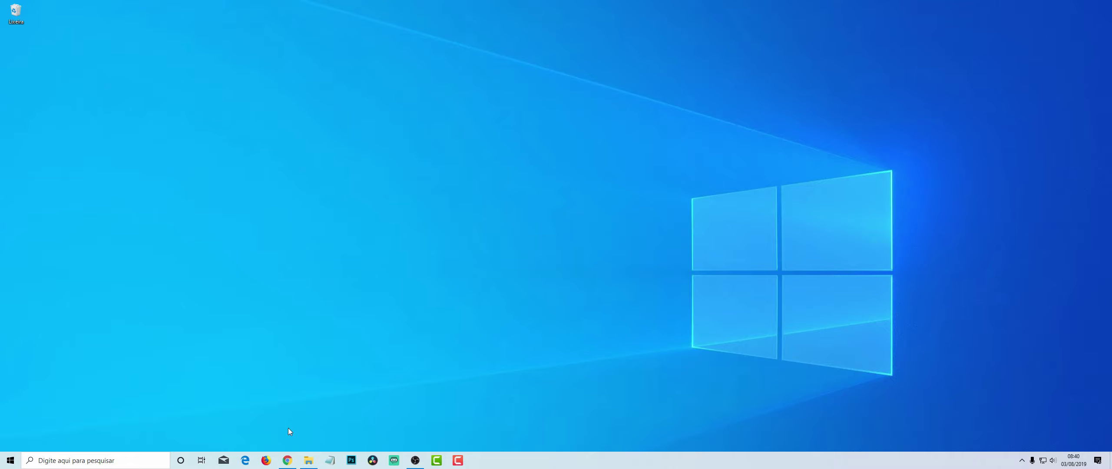
Switch to Chrome, download the latest Windows OnScreen Control archive Win_OSC_4.29.zip to the desktop, and minimise the browser.
{"action": "left_click", "coordinate": [288, 460]}
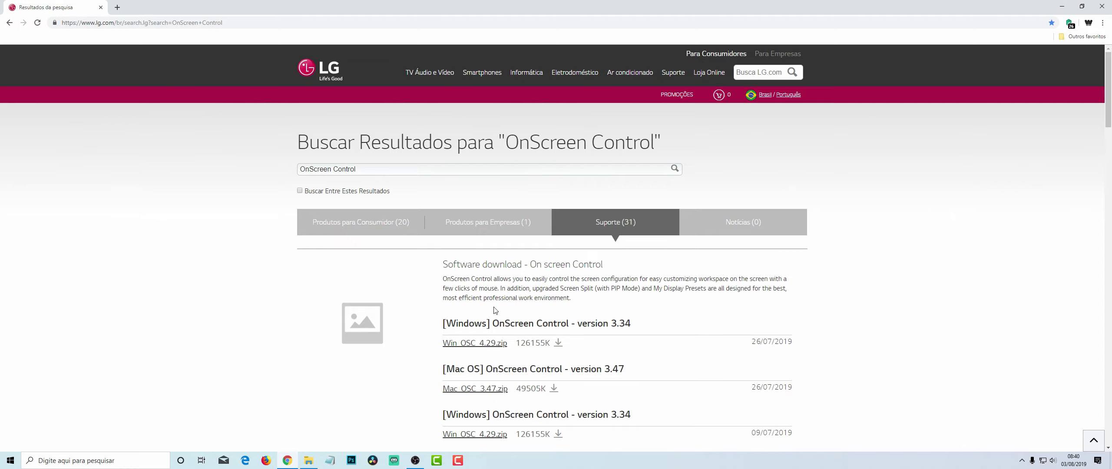
{"action": "scroll", "coordinate": [495, 311], "scroll_direction": "down", "scroll_amount": 3}
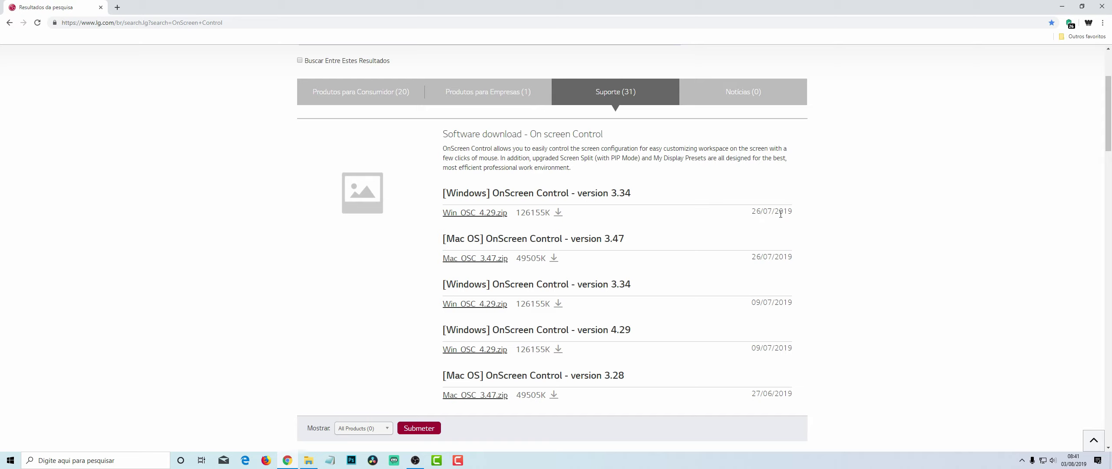
{"action": "left_click", "coordinate": [494, 218]}
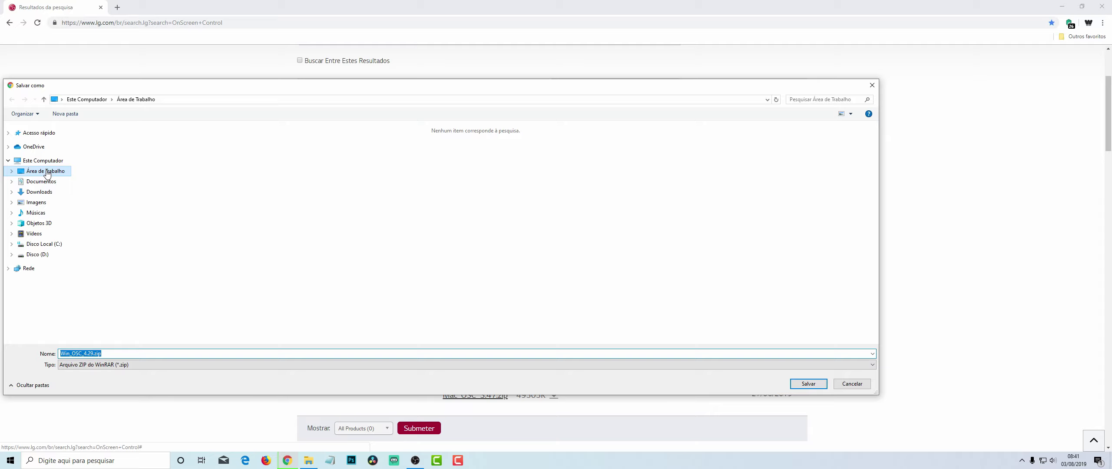
{"action": "left_click", "coordinate": [816, 386]}
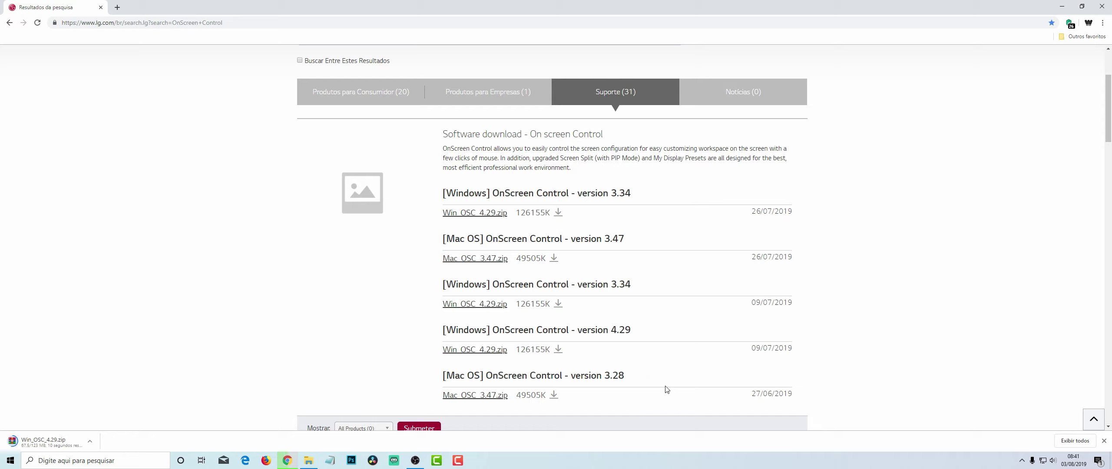
{"action": "left_click", "coordinate": [1103, 440]}
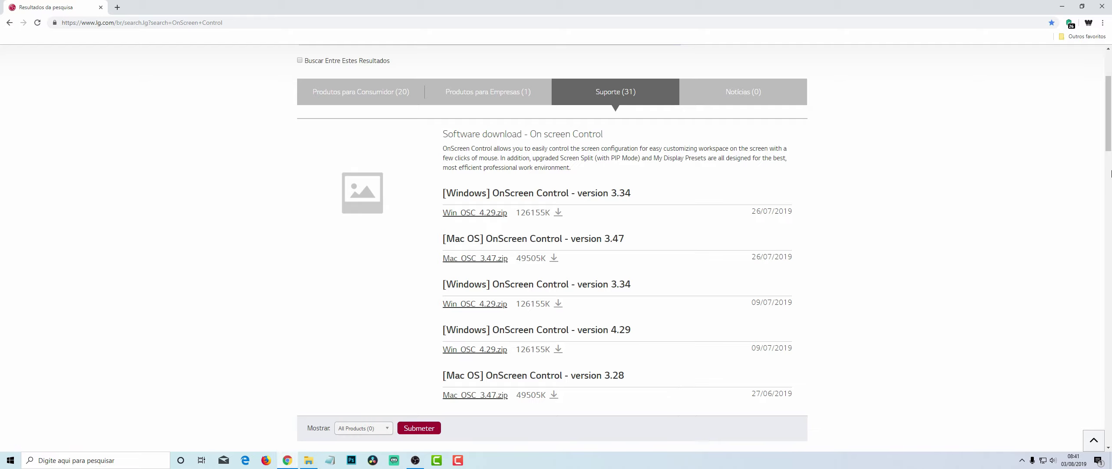
{"action": "left_click", "coordinate": [1061, 6]}
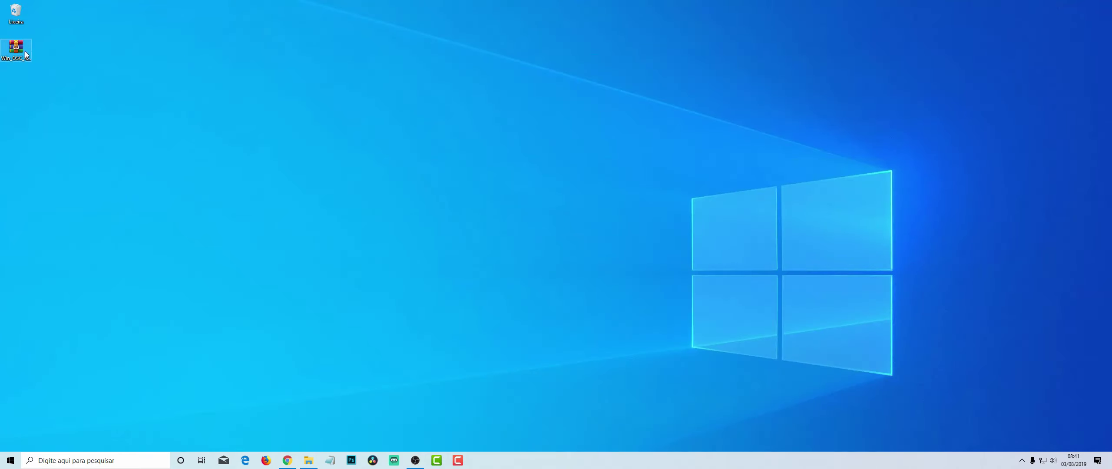
Move Win_OSC_4.29.zip towards the middle of the desktop and open the archive with Windows Explorer.
{"action": "left_click_drag", "start_coordinate": [423, 206], "coordinate": [458, 246]}
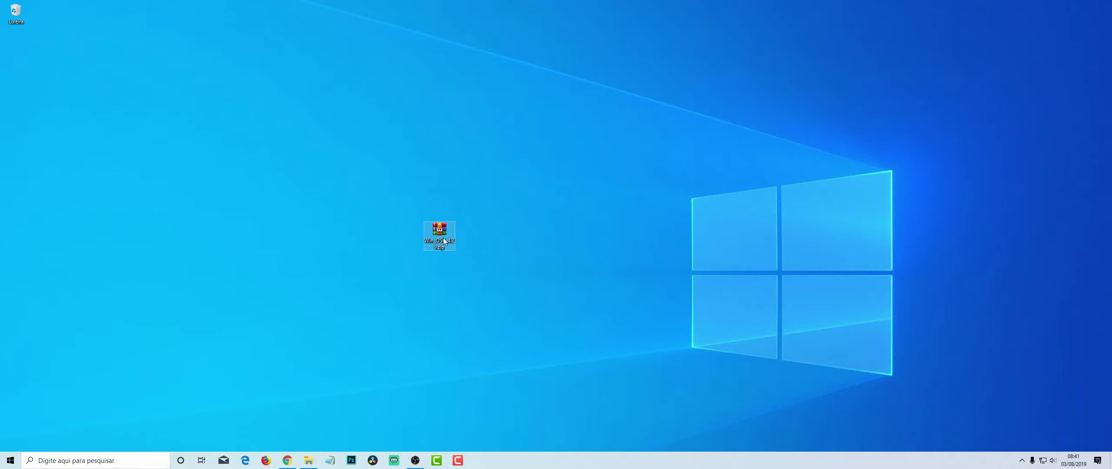
{"action": "right_click", "coordinate": [444, 241]}
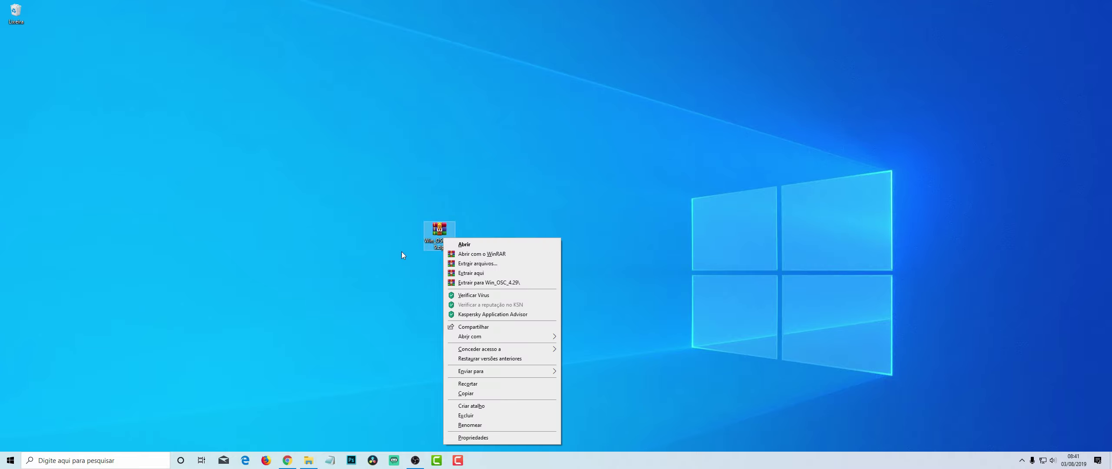
{"action": "left_click", "coordinate": [401, 252]}
{"action": "right_click", "coordinate": [437, 235]}
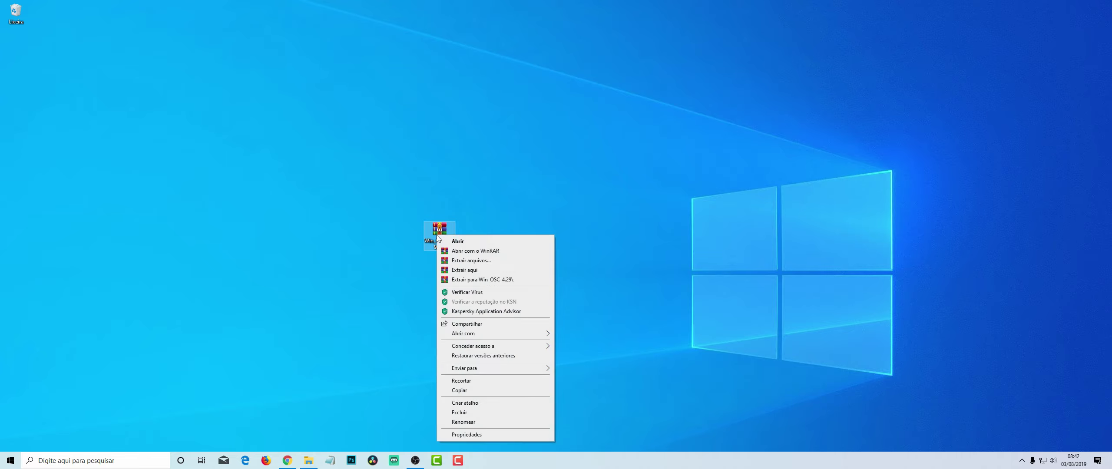
{"action": "mouse_move", "coordinate": [475, 334]}
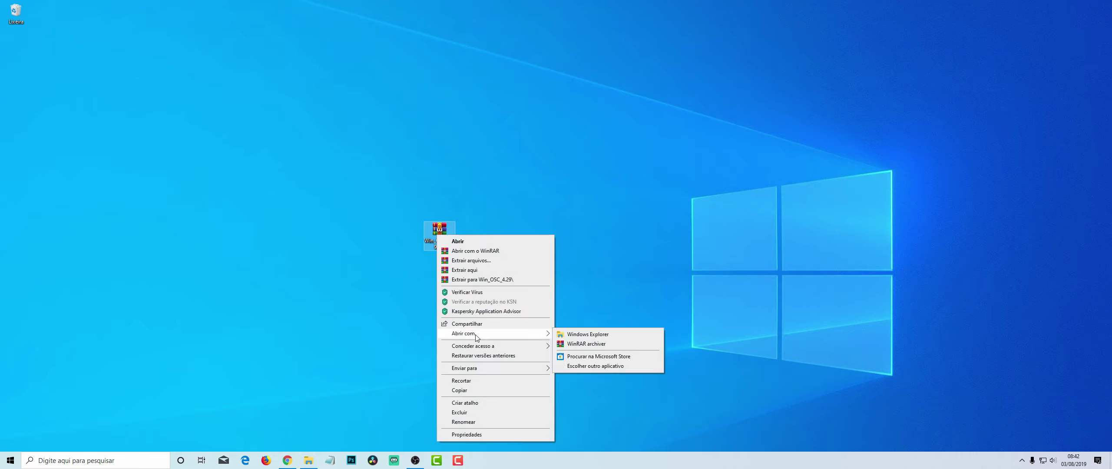
{"action": "left_click", "coordinate": [614, 335]}
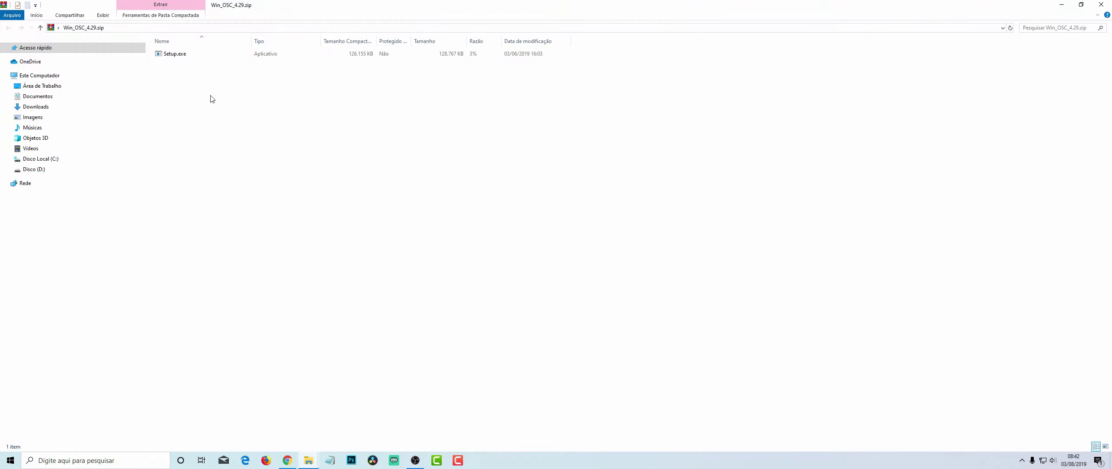
Restore the archive window to a smaller size, copy Setup.exe out to the desktop, and close the archive.
{"action": "left_click_drag", "start_coordinate": [569, 13], "coordinate": [614, 75]}
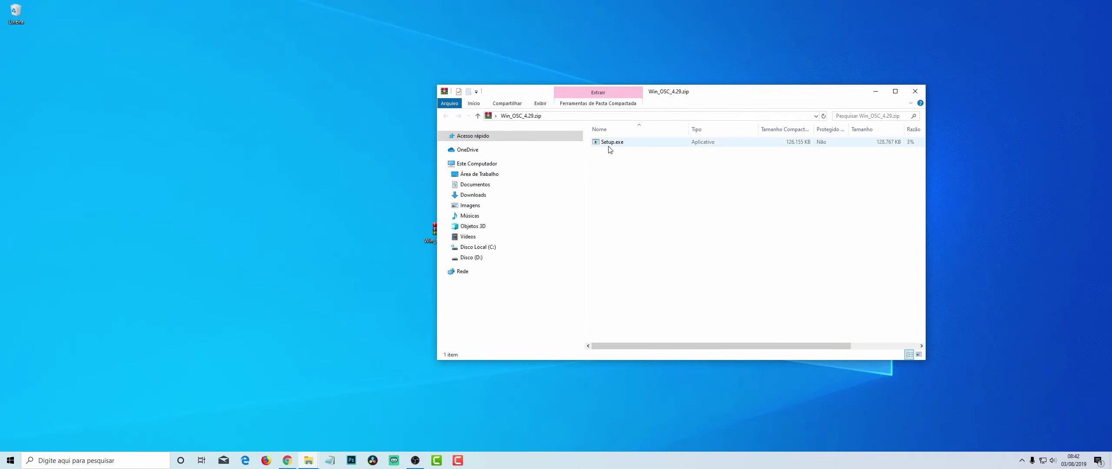
{"action": "left_click_drag", "start_coordinate": [606, 143], "coordinate": [116, 253]}
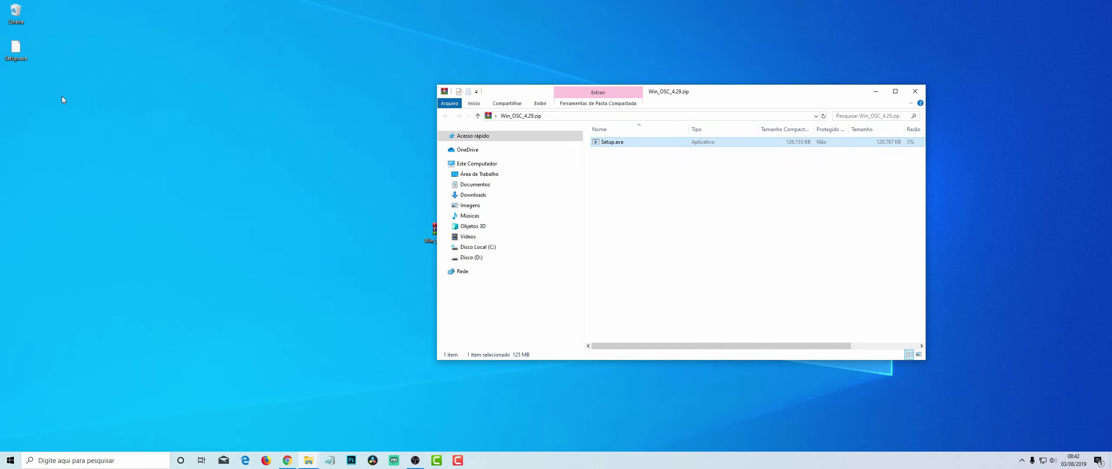
{"action": "left_click", "coordinate": [914, 91]}
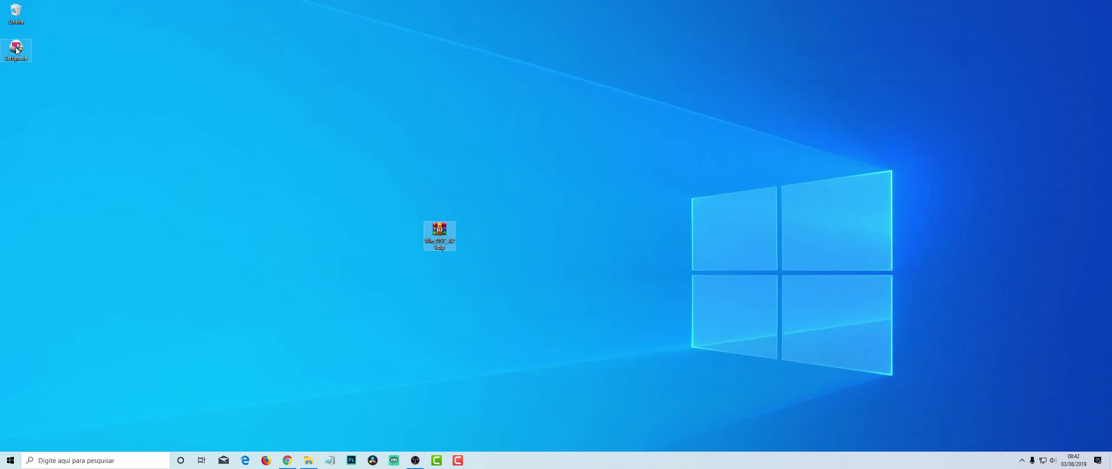
Send Win_OSC_4.29.zip to the Recycle Bin and place Setup.exe near the middle of the desktop.
{"action": "left_click_drag", "start_coordinate": [17, 51], "coordinate": [278, 269]}
{"action": "left_click_drag", "start_coordinate": [435, 233], "coordinate": [11, 23]}
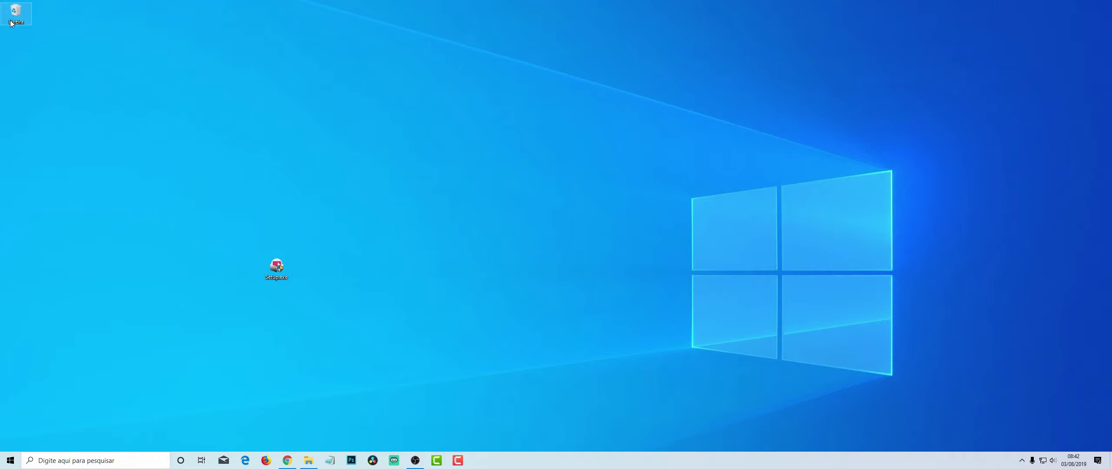
{"action": "left_click_drag", "start_coordinate": [269, 267], "coordinate": [493, 237]}
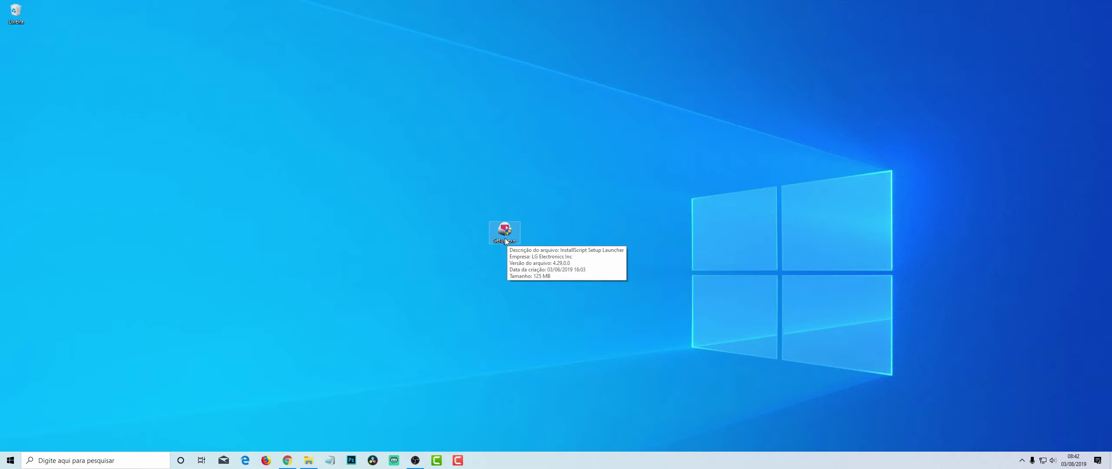
Run Setup.exe as administrator, install OnScreen Control with the licence terms accepted, and send the installer to the Recycle Bin.
{"action": "right_click", "coordinate": [505, 239]}
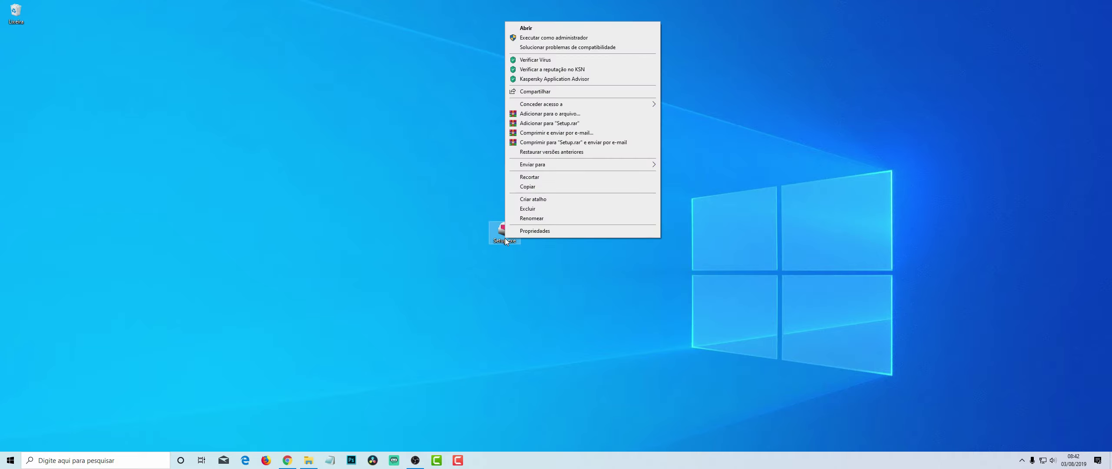
{"action": "left_click", "coordinate": [544, 38]}
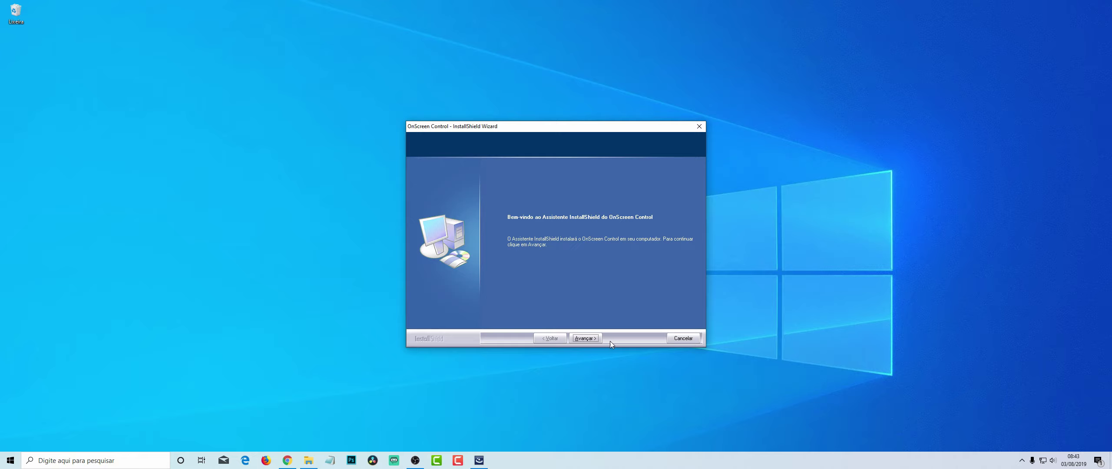
{"action": "left_click", "coordinate": [586, 338]}
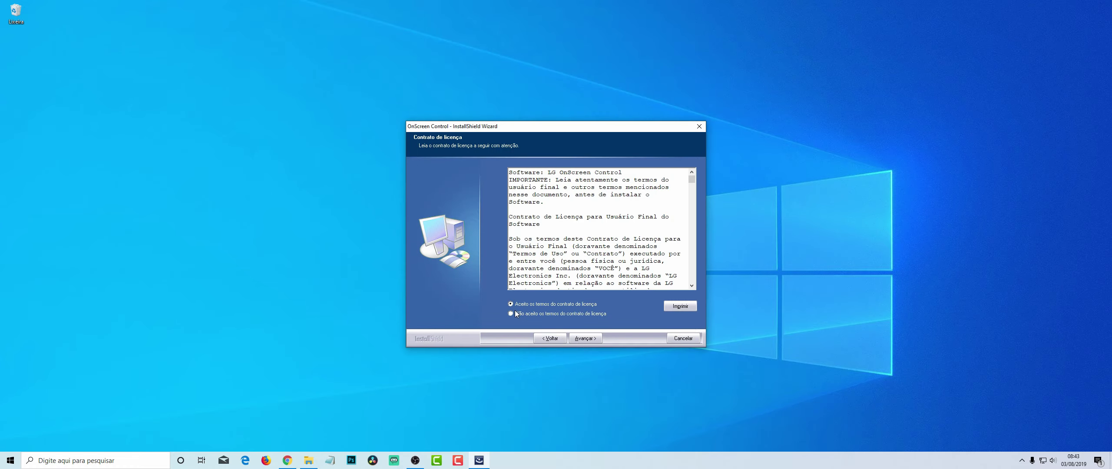
{"action": "mouse_move", "coordinate": [691, 178]}
{"action": "left_mouse_down"}
{"action": "mouse_move", "coordinate": [696, 284]}
{"action": "mouse_move", "coordinate": [691, 173]}
{"action": "left_mouse_up"}
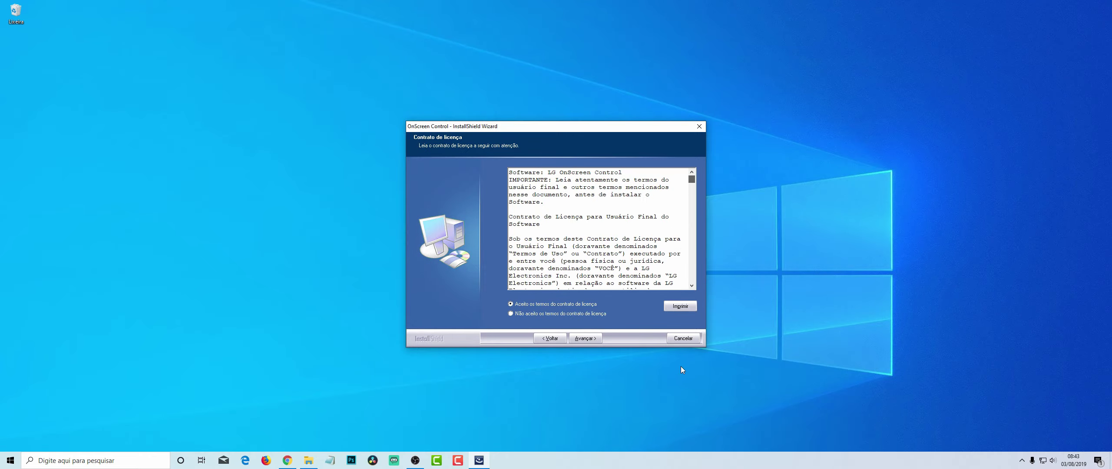
{"action": "left_click", "coordinate": [585, 341]}
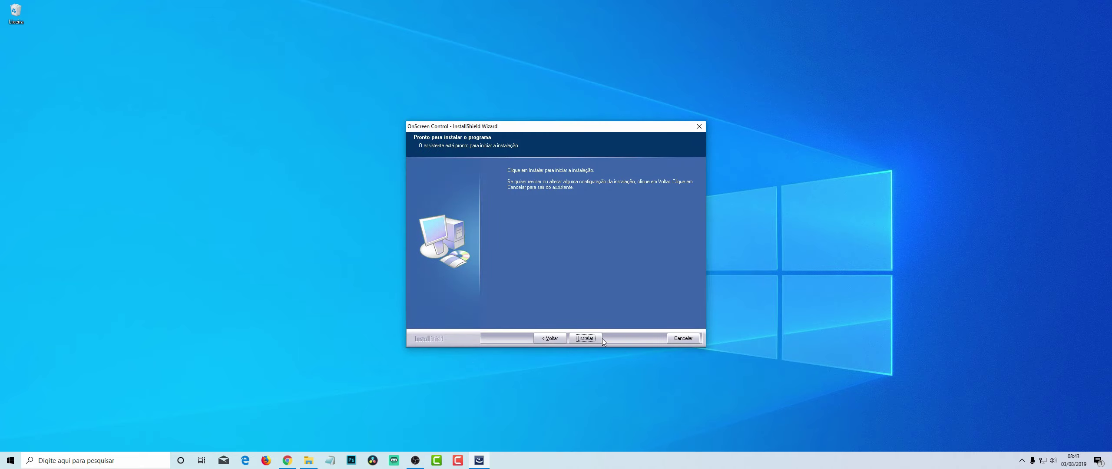
{"action": "left_click", "coordinate": [587, 337]}
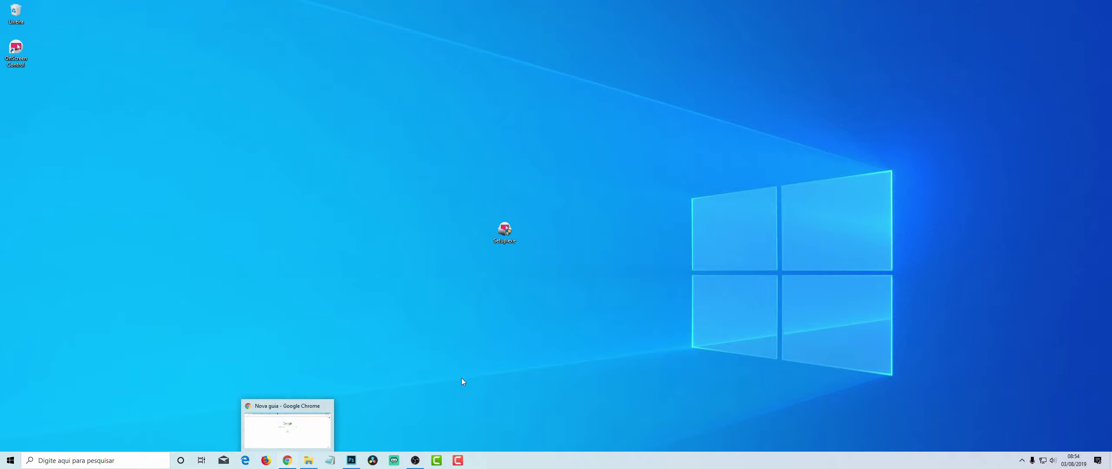
{"action": "left_click_drag", "start_coordinate": [504, 231], "coordinate": [22, 19]}
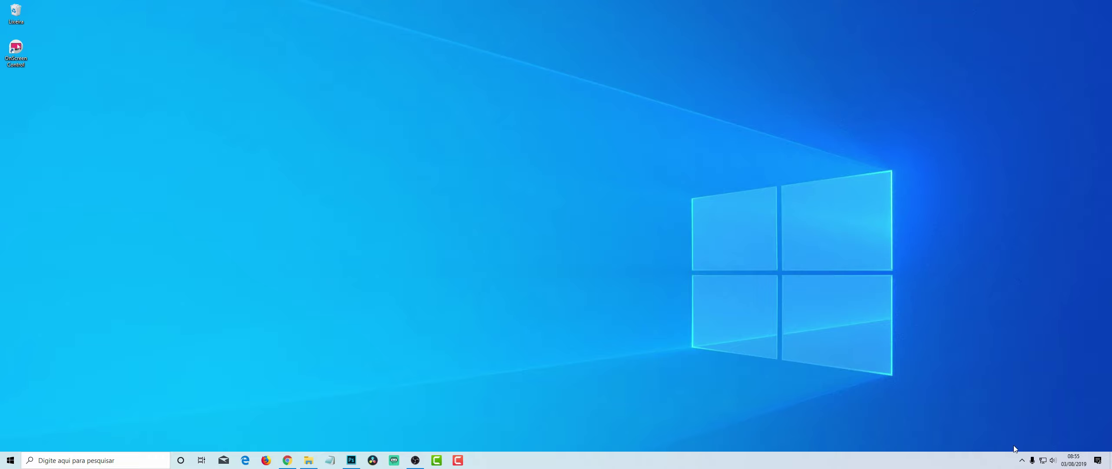
Open OnScreen Control from the hidden notification icons, apply the full-screen (Tela cheia) layout, and close its window.
{"action": "left_click", "coordinate": [1021, 462]}
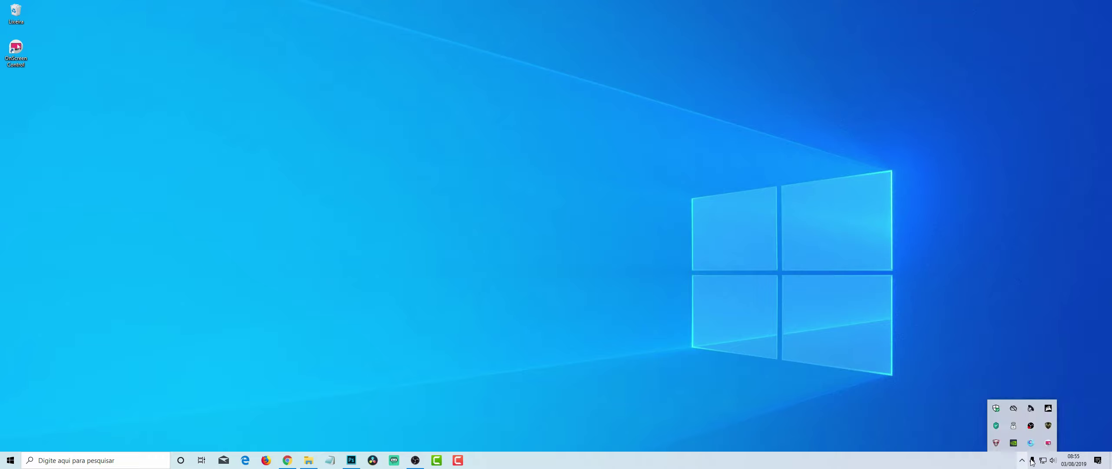
{"action": "left_click", "coordinate": [1049, 444]}
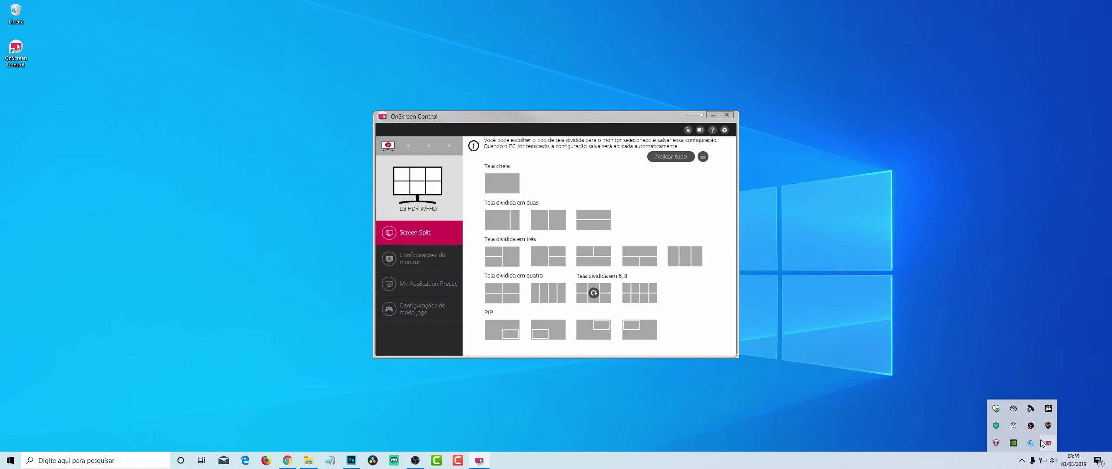
{"action": "left_click", "coordinate": [502, 180]}
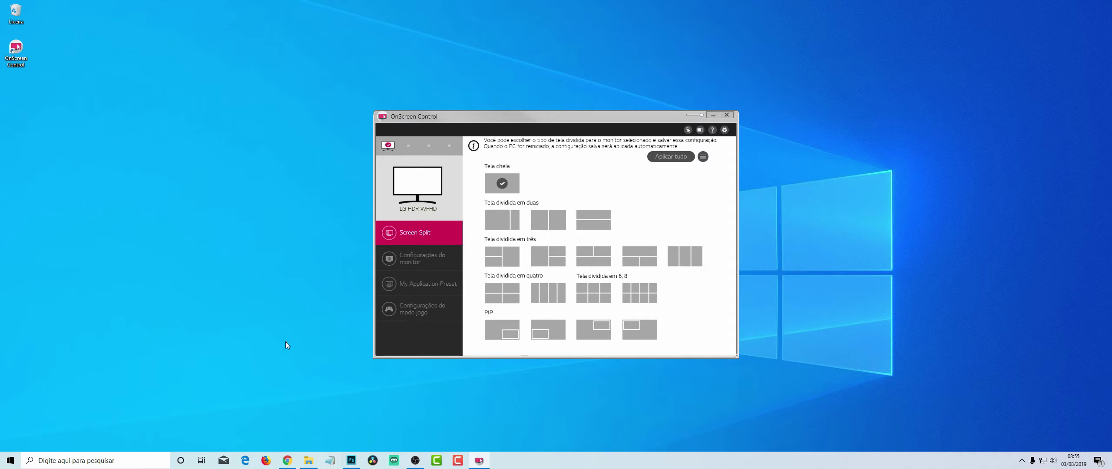
{"action": "left_click", "coordinate": [733, 116]}
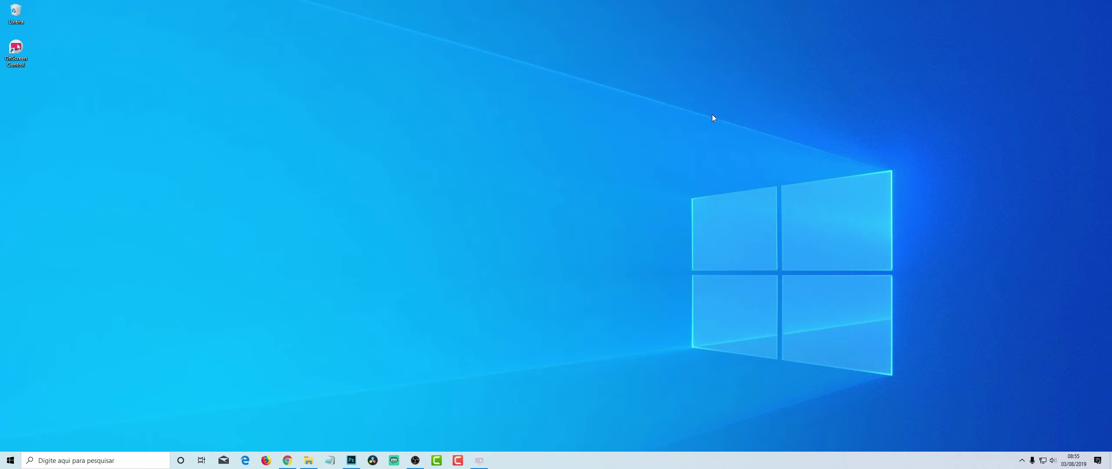
Test the OnScreen Control desktop shortcut, close the program window, and send the shortcut to the Recycle Bin.
{"action": "double_click", "coordinate": [9, 50]}
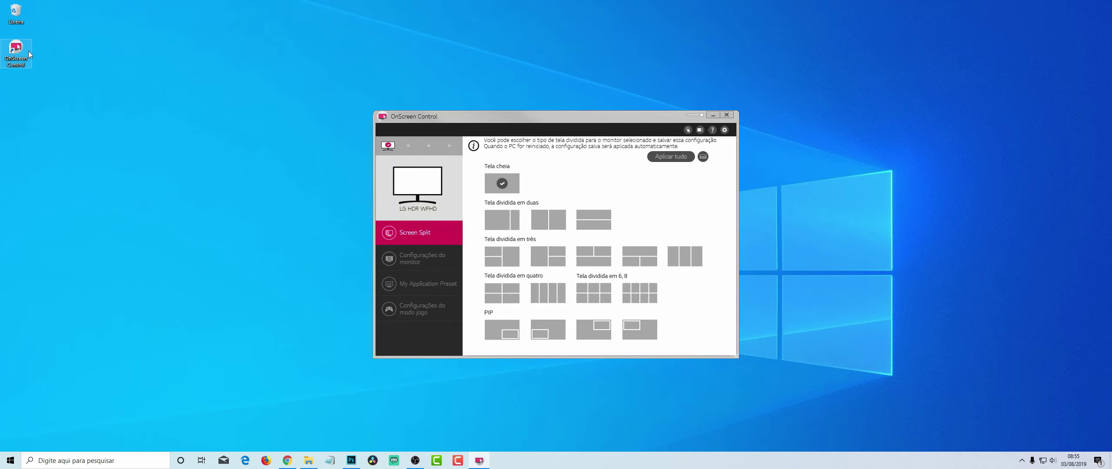
{"action": "left_click", "coordinate": [727, 115]}
{"action": "left_click_drag", "start_coordinate": [13, 55], "coordinate": [16, 12]}
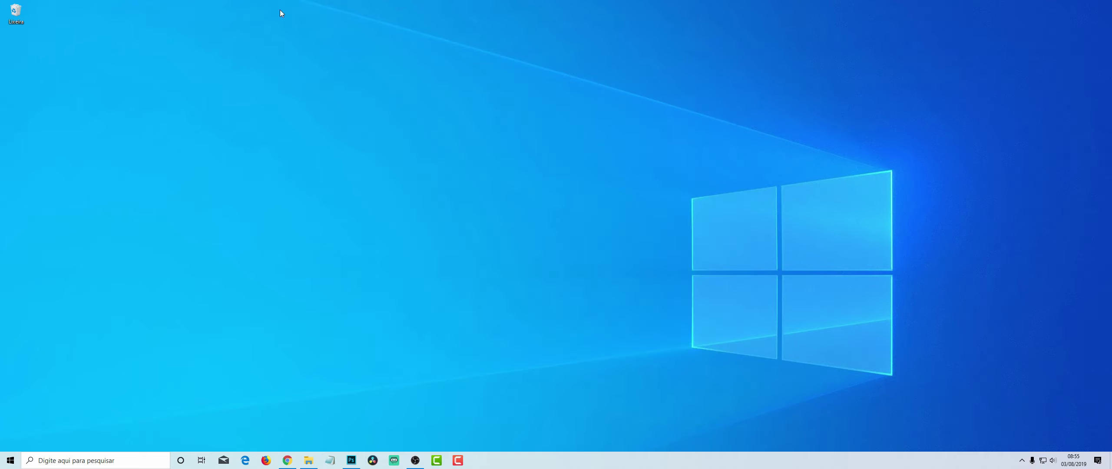
Reopen OnScreen Control from the hidden notification icons and move its window slightly across the desktop.
{"action": "left_click", "coordinate": [1022, 461]}
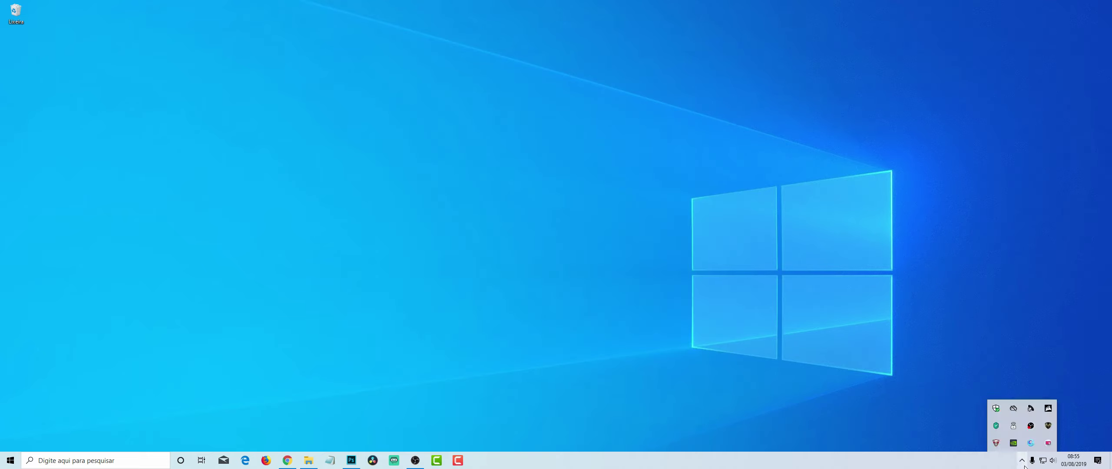
{"action": "left_click", "coordinate": [1048, 443]}
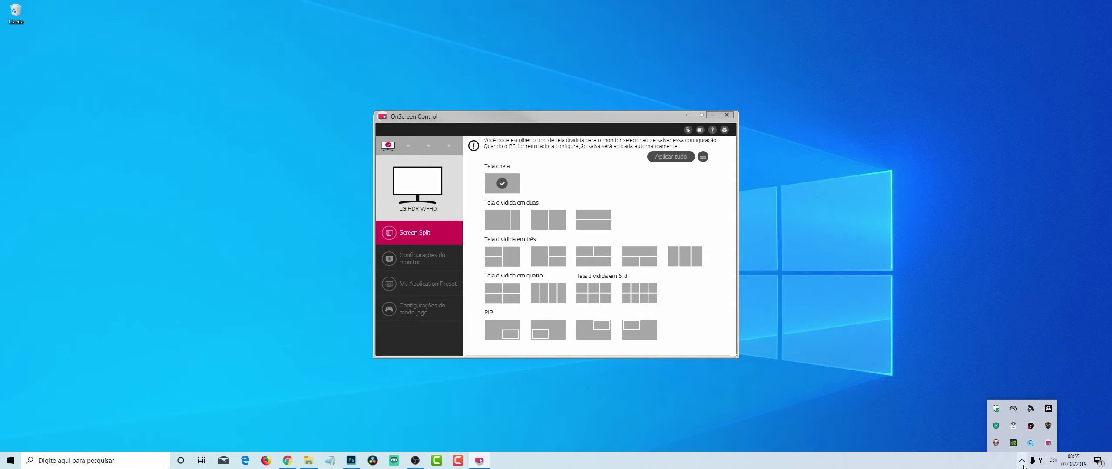
{"action": "left_click_drag", "start_coordinate": [546, 114], "coordinate": [488, 104]}
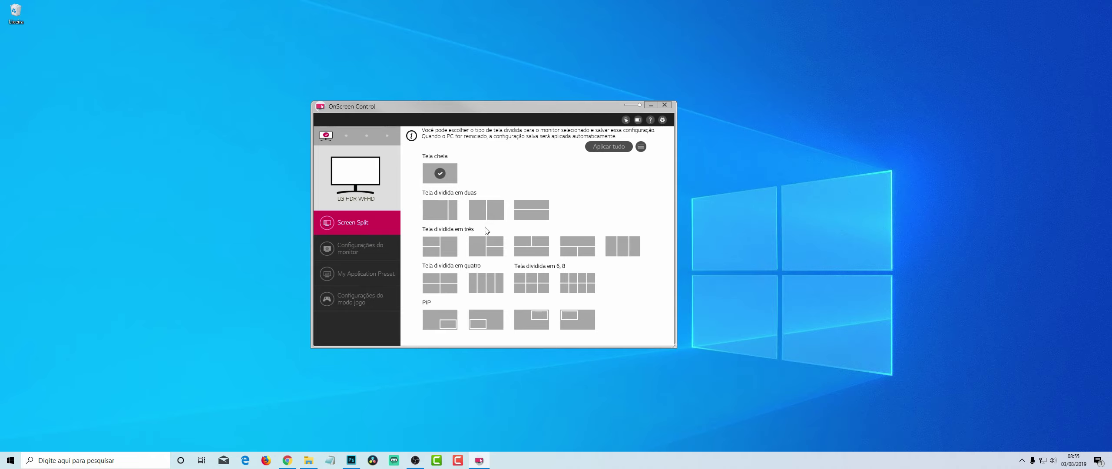
Show the monitor settings (Configurações do monitor) and review the available picture modes under Modo de Imagem.
{"action": "left_click", "coordinate": [377, 255]}
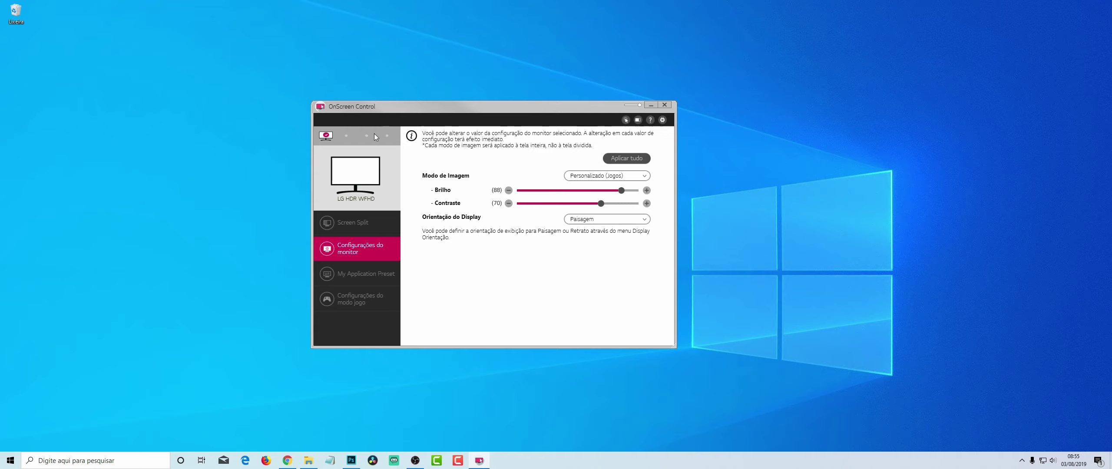
{"action": "left_click", "coordinate": [646, 177]}
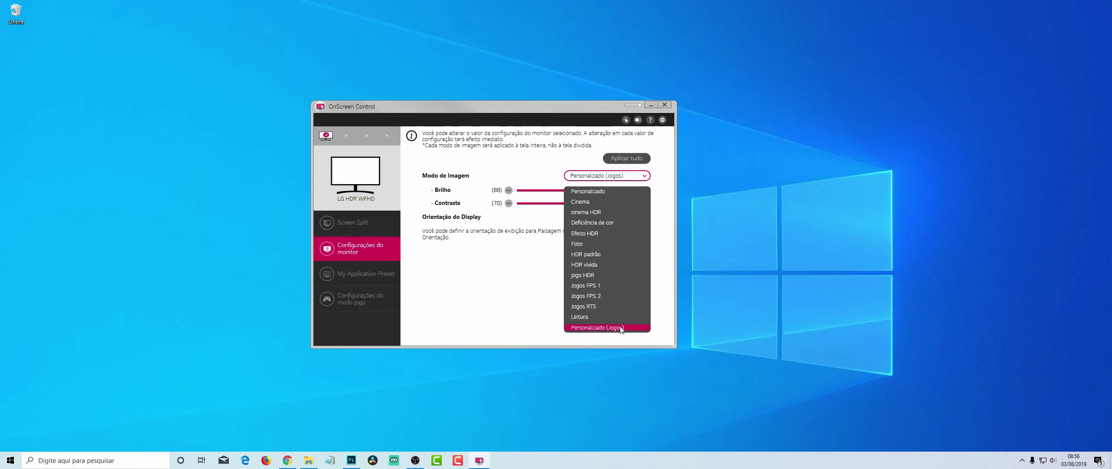
{"action": "left_click", "coordinate": [533, 278]}
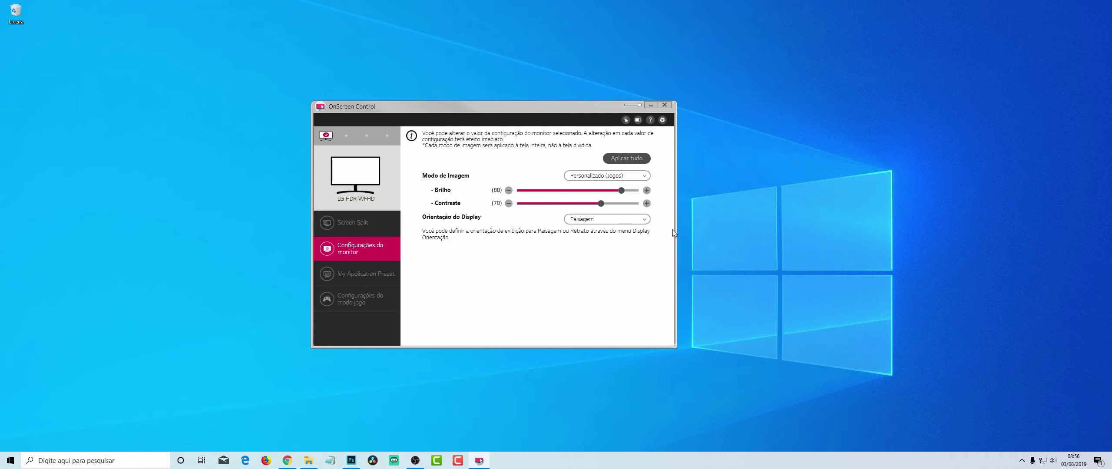
Review the display orientation options (Orientação do Display), the My Application Preset page and the game mode settings (Configurações do modo jogo).
{"action": "left_click", "coordinate": [645, 219]}
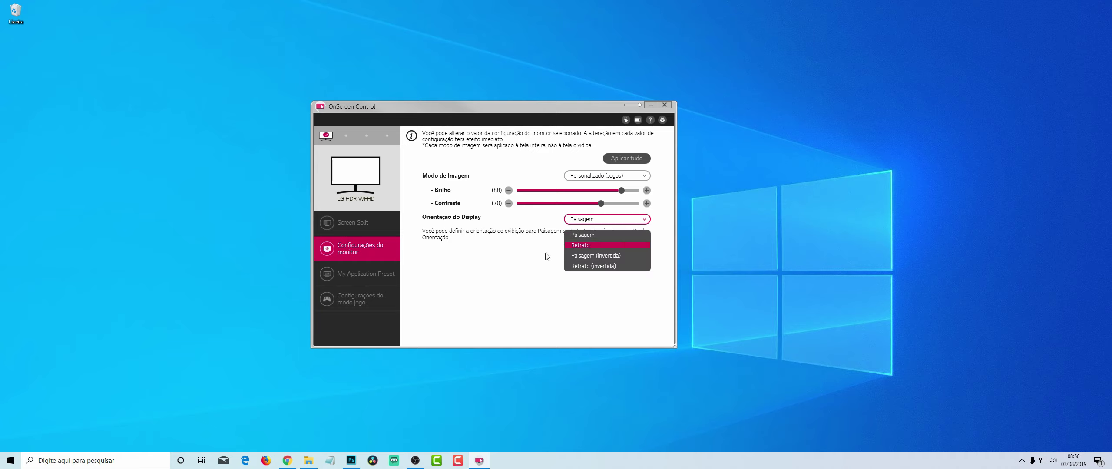
{"action": "left_click", "coordinate": [523, 262]}
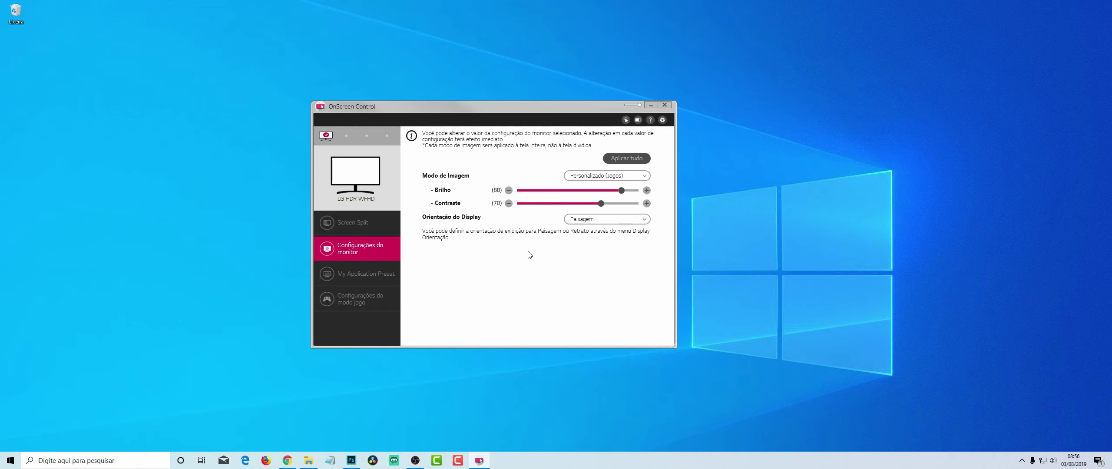
{"action": "left_click", "coordinate": [365, 281]}
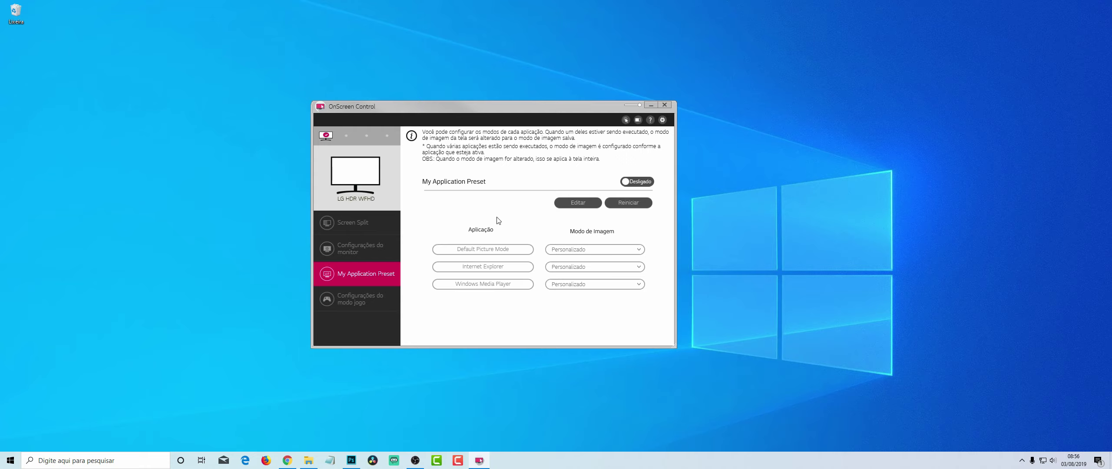
{"action": "left_click", "coordinate": [359, 299]}
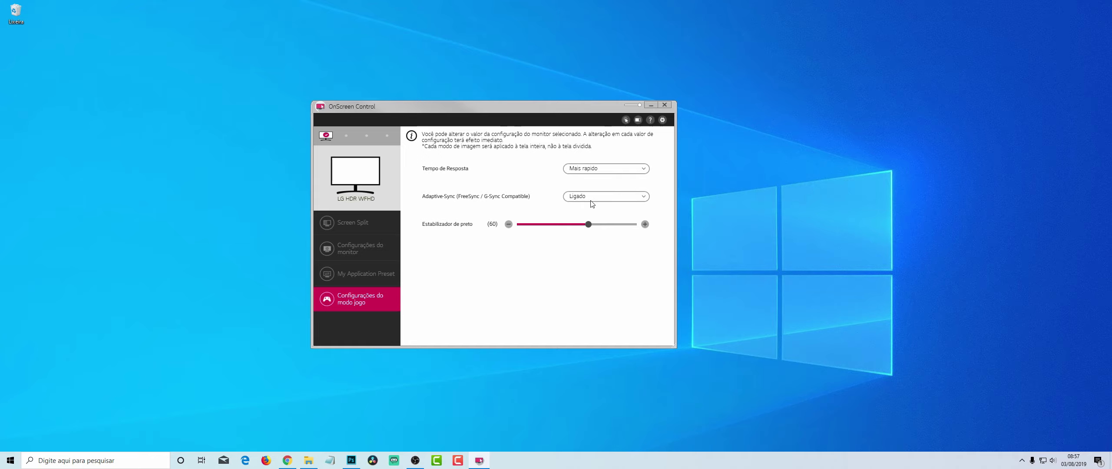
Return to the Screen Split layouts and move the OnScreen Control window closer to the middle of the desktop.
{"action": "left_click", "coordinate": [358, 224]}
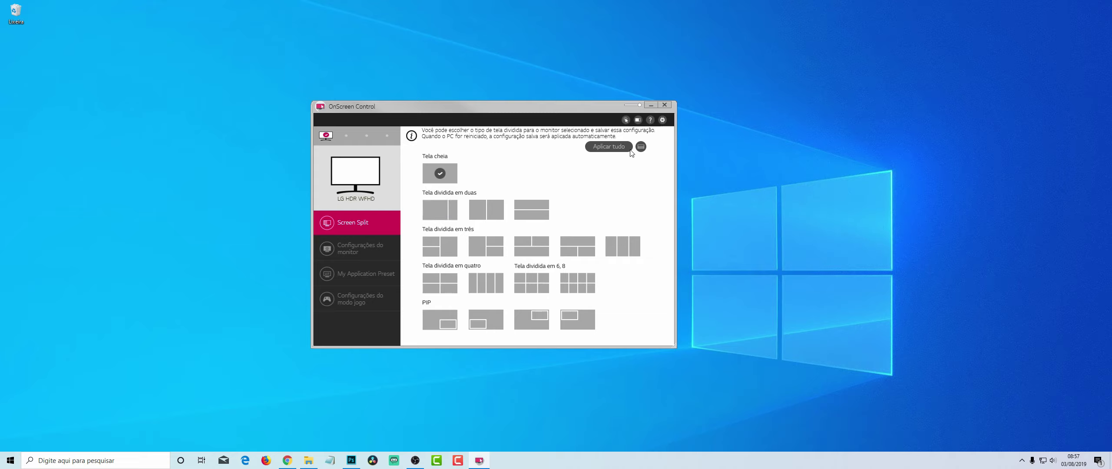
{"action": "left_click_drag", "start_coordinate": [544, 111], "coordinate": [616, 106]}
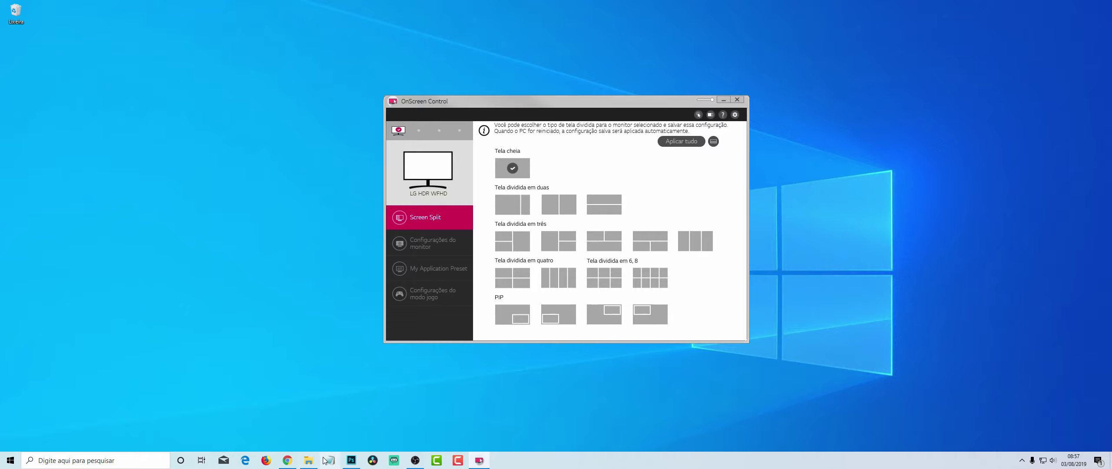
Switch to Photoshop, test pulling its maximized window loose and maximizing it again, and minimize it.
{"action": "left_click", "coordinate": [351, 461]}
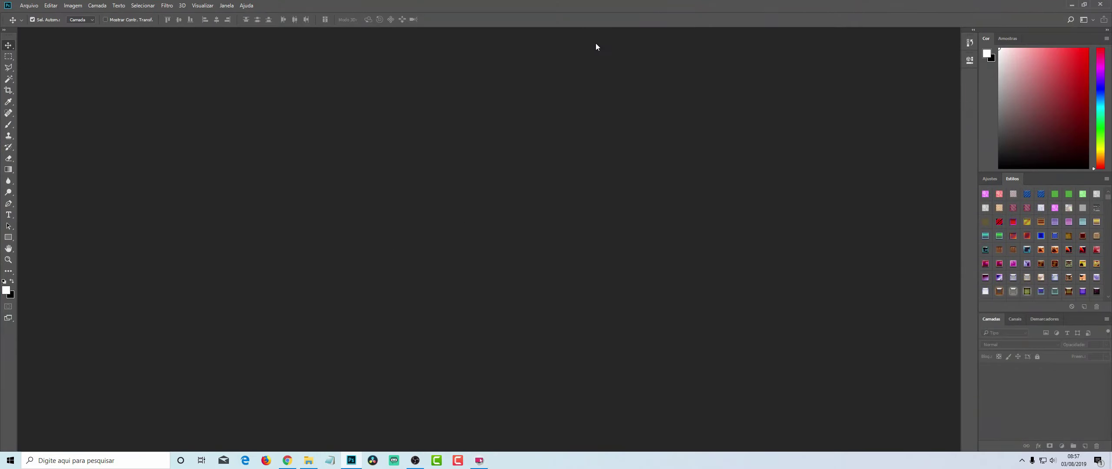
{"action": "left_click_drag", "start_coordinate": [597, 3], "coordinate": [627, 34]}
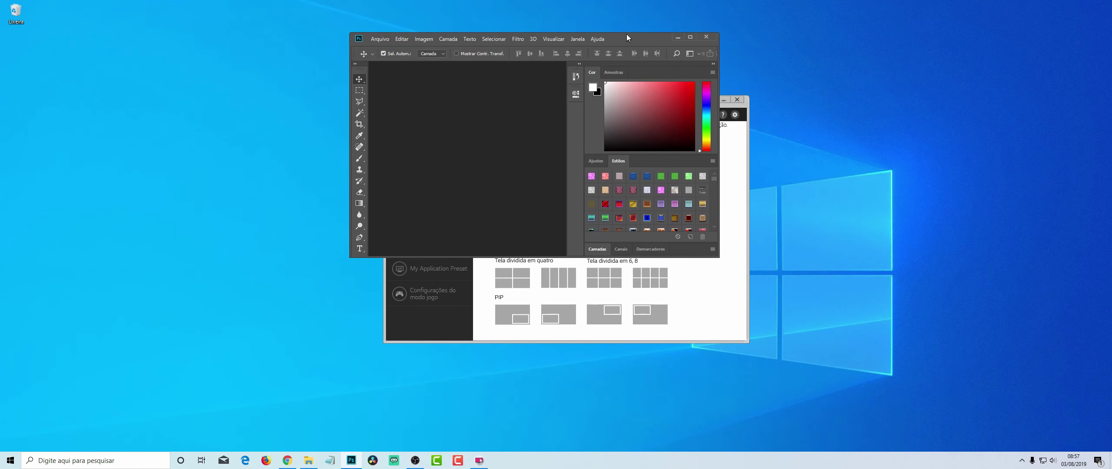
{"action": "left_click", "coordinate": [689, 33]}
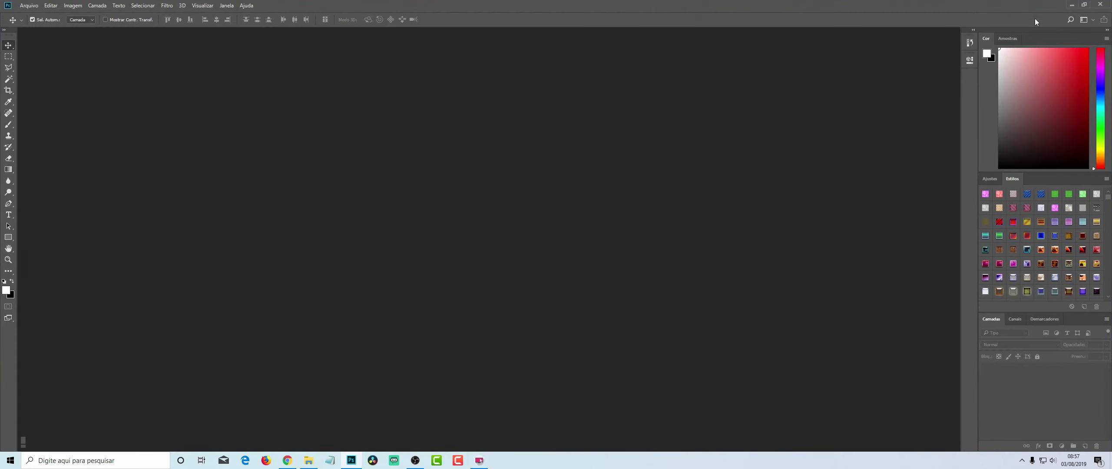
{"action": "left_click", "coordinate": [1070, 6]}
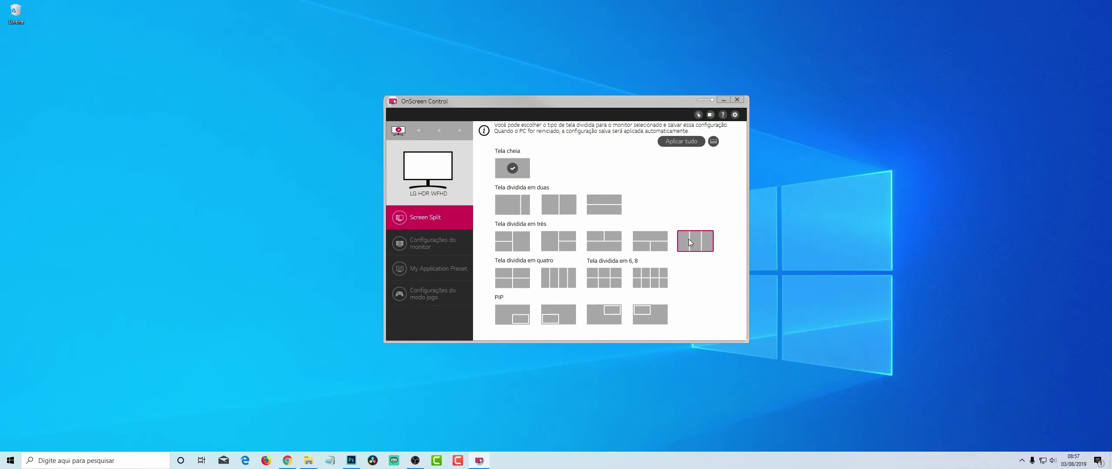
Apply the two-way split with a wide and a narrow pane, minimize OnScreen Control, and snap Photoshop into the wide pane.
{"action": "left_click", "coordinate": [514, 210]}
{"action": "left_click", "coordinate": [723, 100]}
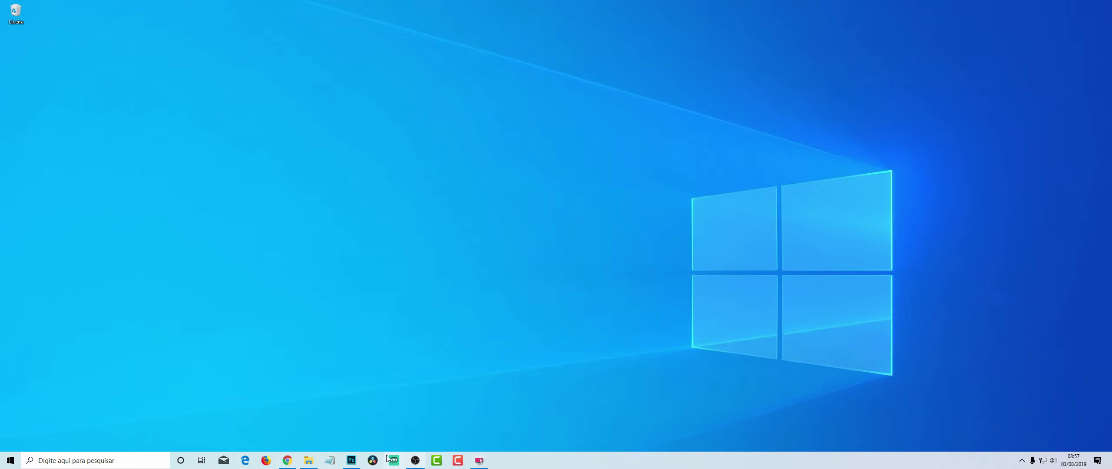
{"action": "left_click", "coordinate": [351, 461]}
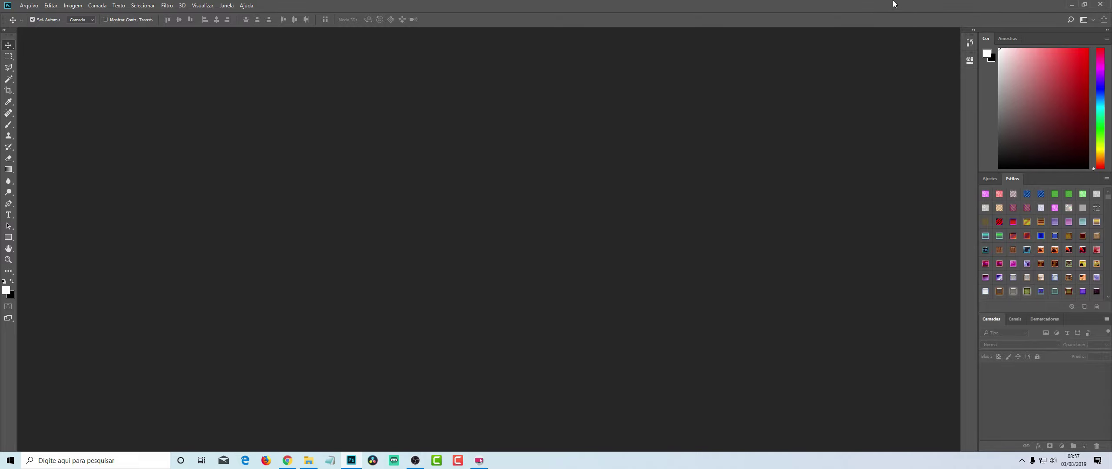
{"action": "left_click_drag", "start_coordinate": [863, 5], "coordinate": [600, 134]}
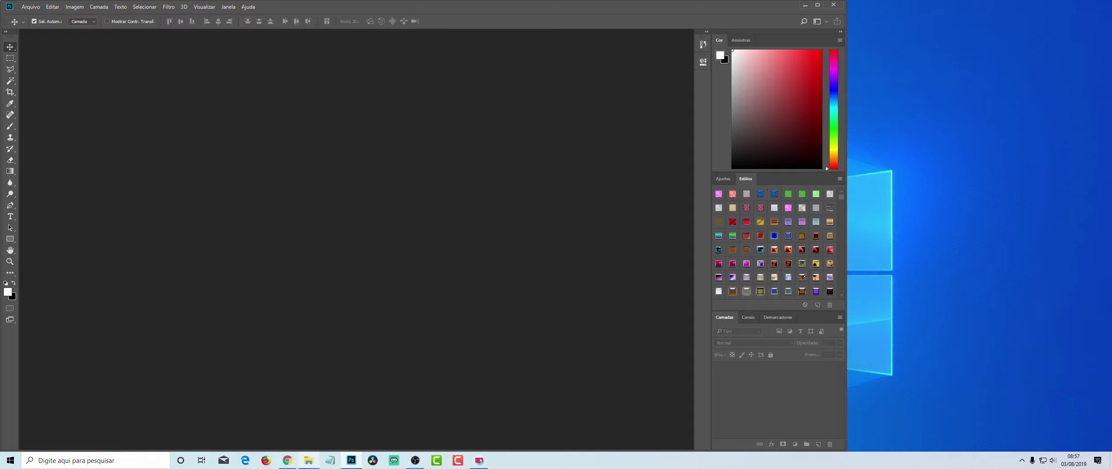
Open Notepad (Bloco de Notas) maximized into the wide pane and move Photoshop into the narrow pane.
{"action": "left_click", "coordinate": [330, 460]}
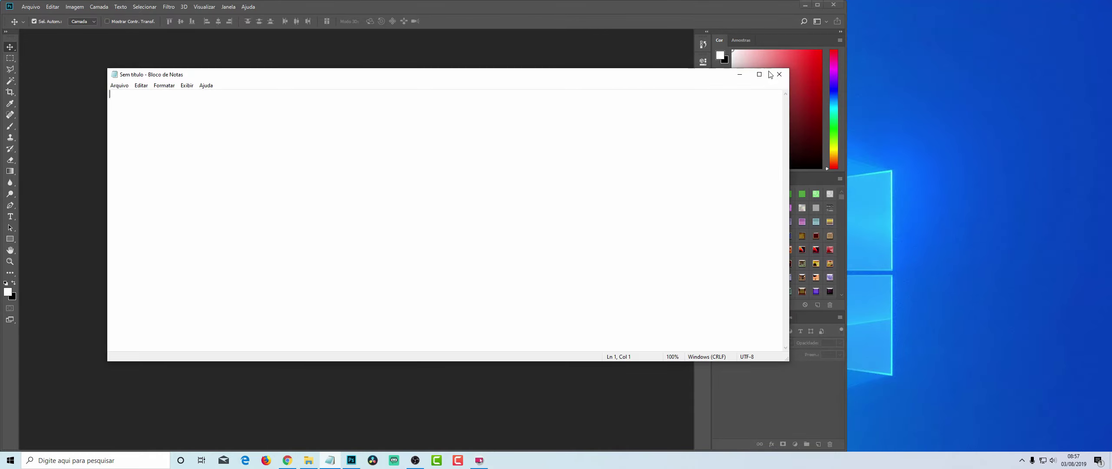
{"action": "left_click", "coordinate": [759, 75]}
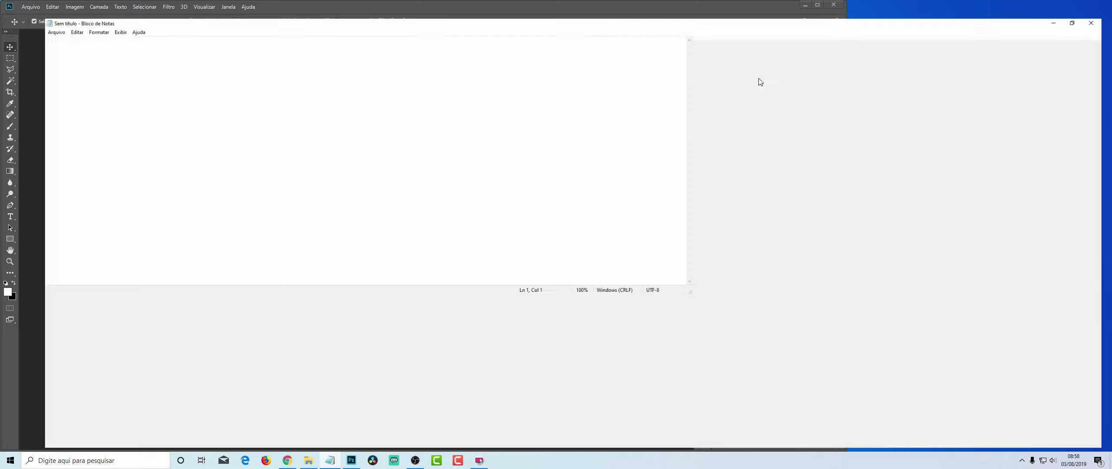
{"action": "left_click_drag", "start_coordinate": [291, 9], "coordinate": [967, 77]}
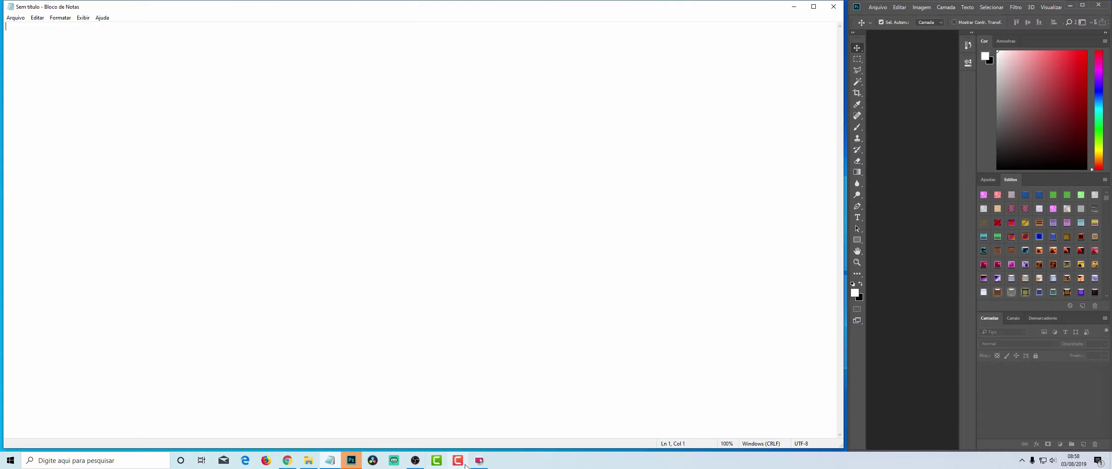
Apply the stacked two-way split (Tela dividida em duas) in OnScreen Control and swap Notepad into the lower half.
{"action": "left_click", "coordinate": [479, 461]}
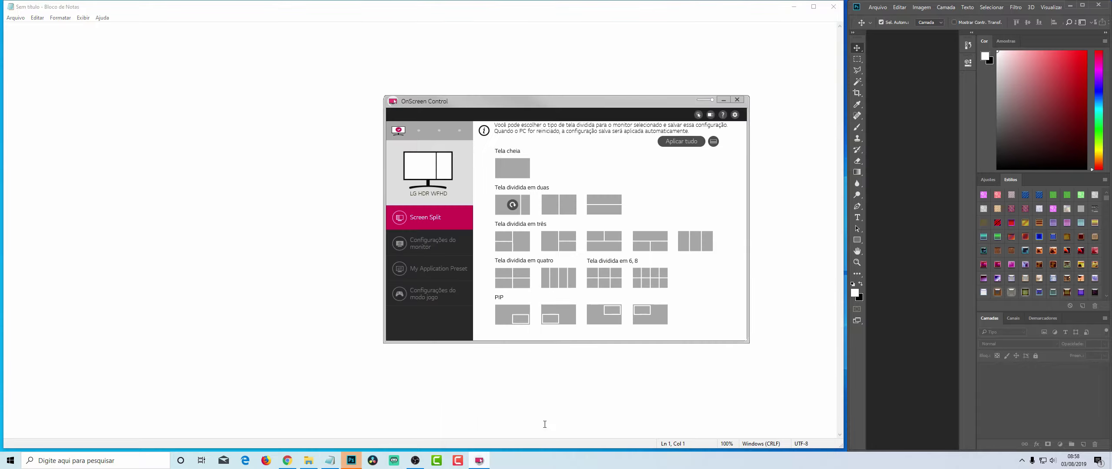
{"action": "left_click", "coordinate": [603, 210]}
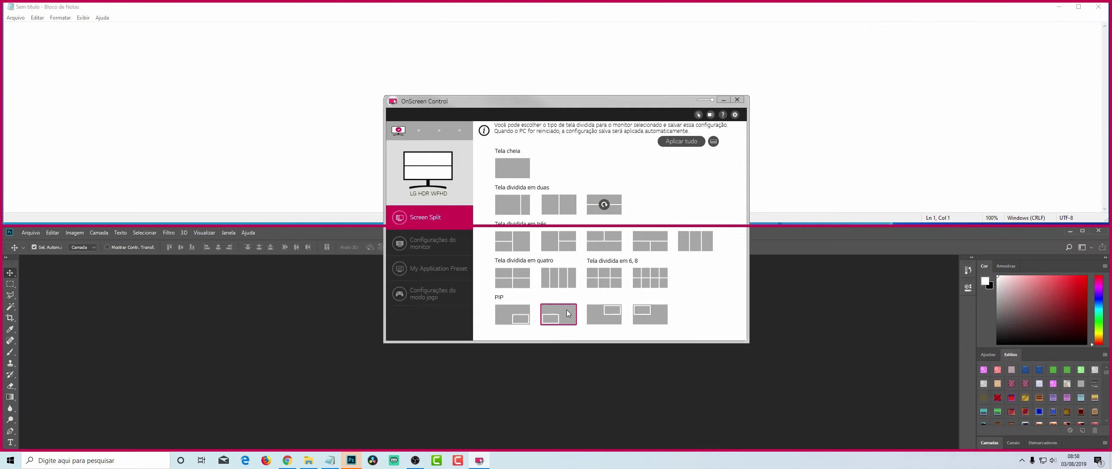
{"action": "left_click", "coordinate": [436, 177]}
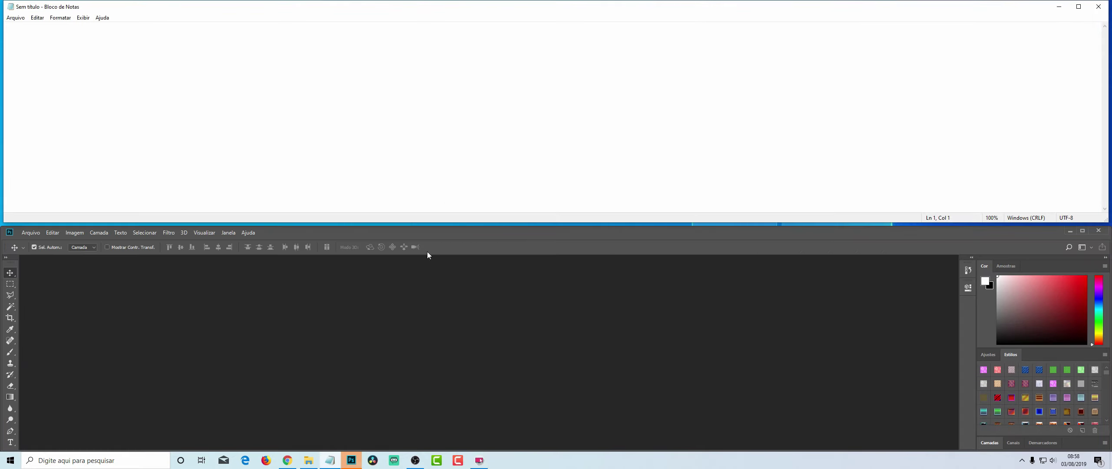
{"action": "left_click_drag", "start_coordinate": [480, 6], "coordinate": [456, 238]}
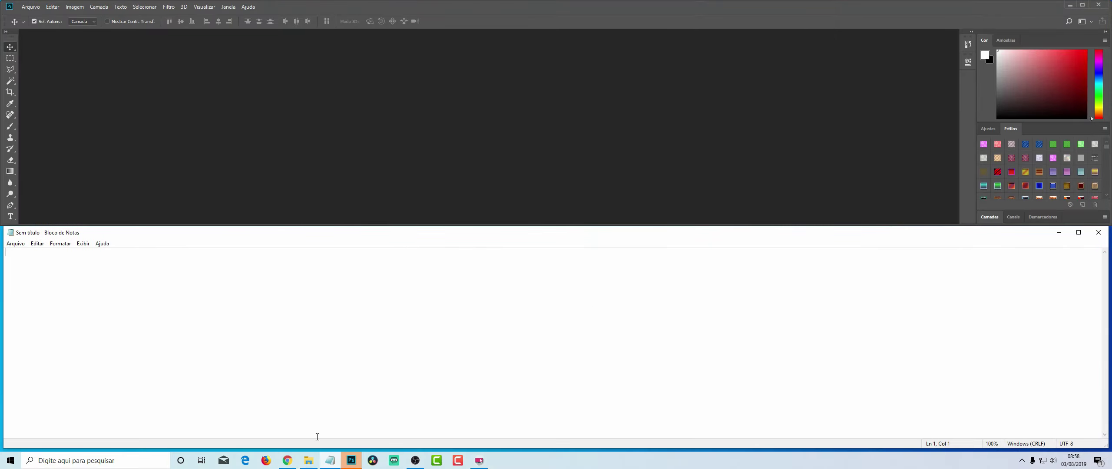
Apply the six-pane layout from Tela dividida em 6, 8 and minimize OnScreen Control.
{"action": "left_click", "coordinate": [480, 461]}
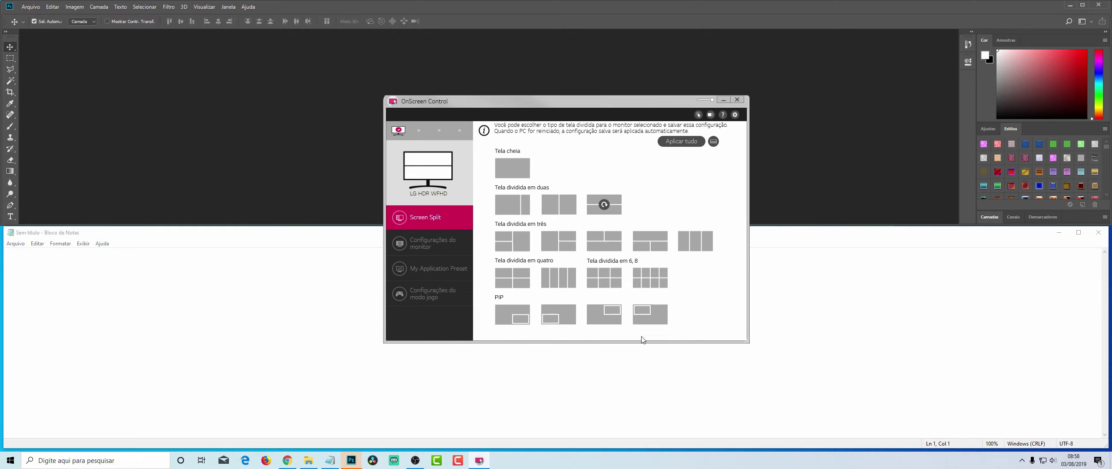
{"action": "left_click", "coordinate": [605, 289]}
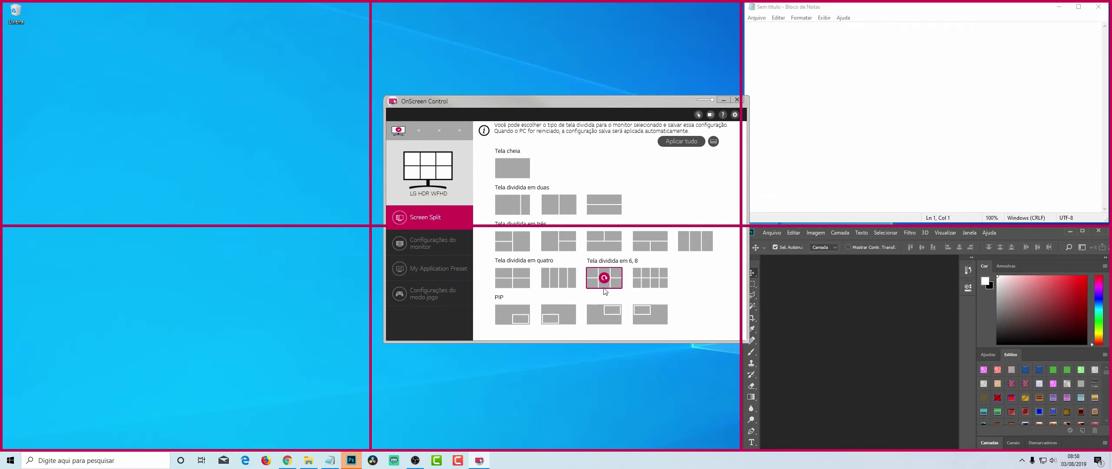
{"action": "left_click", "coordinate": [723, 99]}
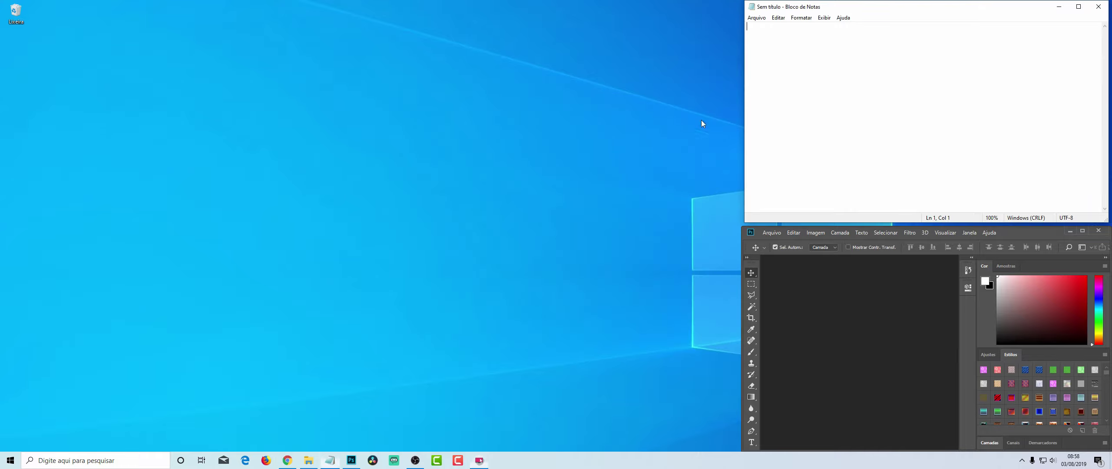
Open Chrome in the upper-left pane and detach its LG search results tab into the lower-middle pane.
{"action": "left_click", "coordinate": [287, 461]}
{"action": "left_click_drag", "start_coordinate": [823, 11], "coordinate": [166, 47]}
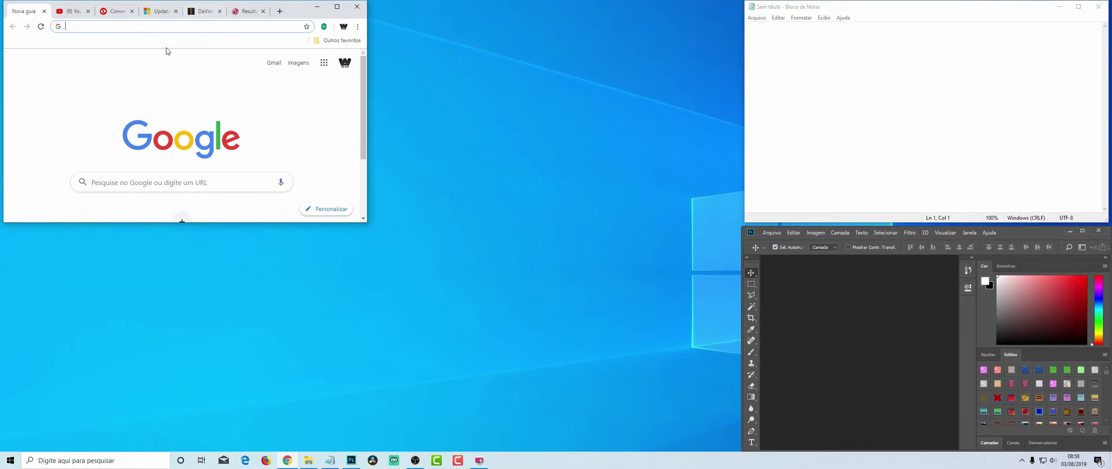
{"action": "left_click_drag", "start_coordinate": [248, 12], "coordinate": [624, 238]}
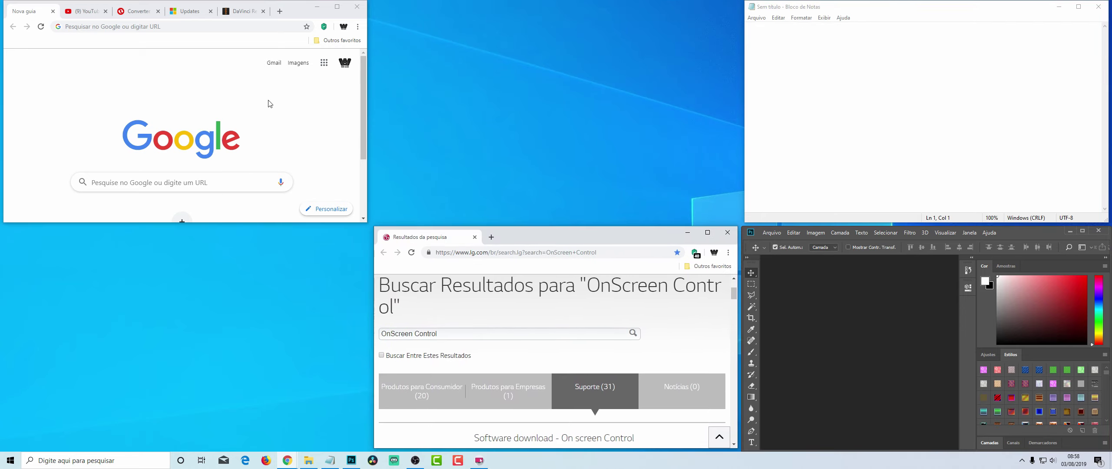
Detach the DaVinci Resolve tab into the lower-left pane and the Microsoft Updates tab into the upper-middle pane.
{"action": "left_click", "coordinate": [240, 12]}
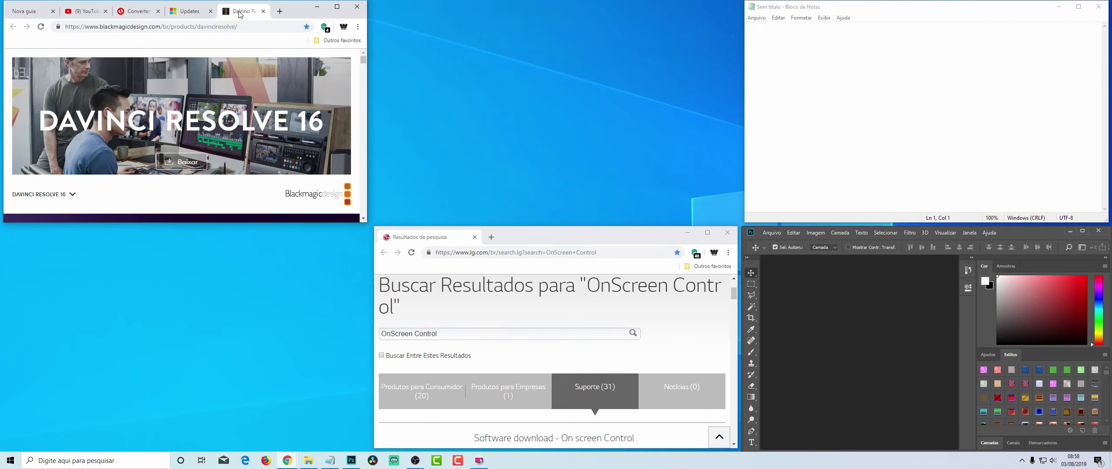
{"action": "left_click_drag", "start_coordinate": [240, 13], "coordinate": [340, 276]}
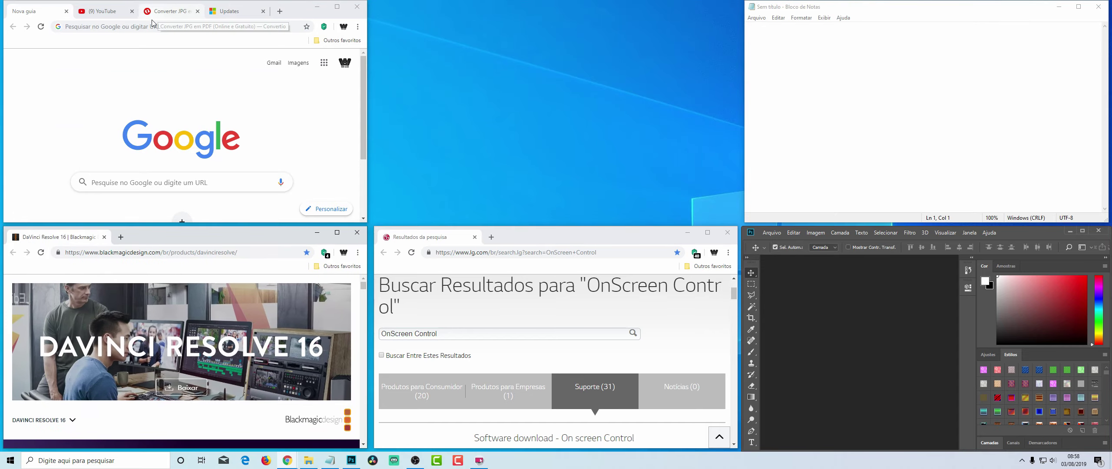
{"action": "left_click", "coordinate": [230, 10]}
{"action": "left_click_drag", "start_coordinate": [598, 15], "coordinate": [591, 17]}
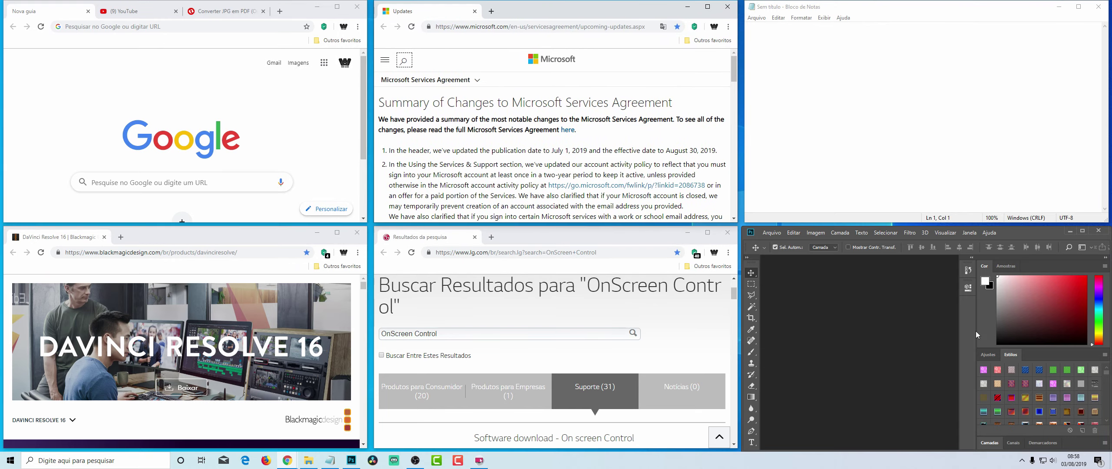